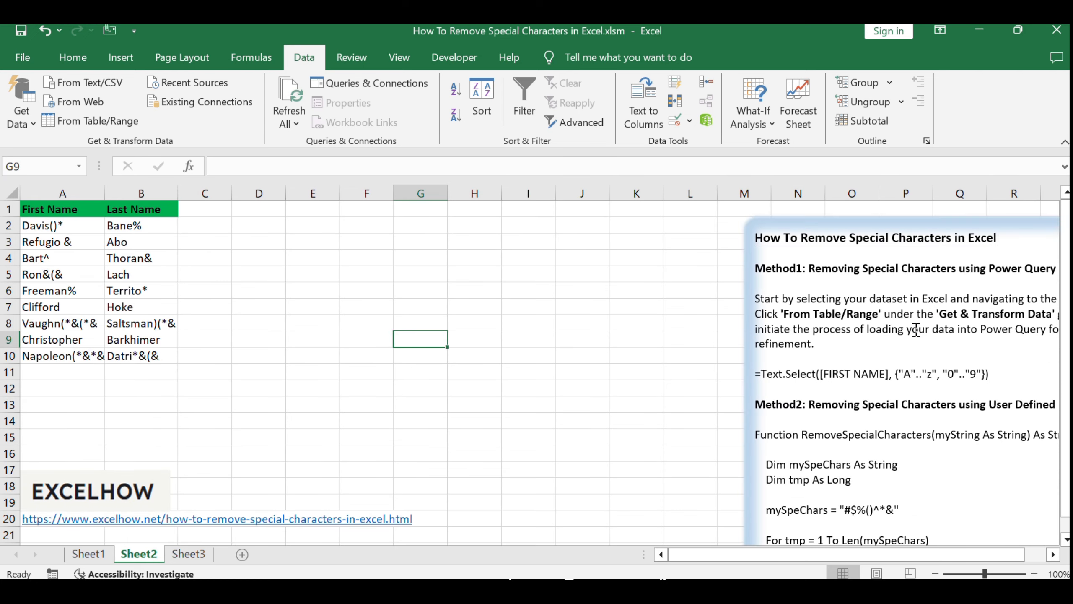
{"action": "left_click_drag", "start_coordinate": [840, 270], "coordinate": [1010, 270]}
{"action": "left_click", "coordinate": [803, 354]}
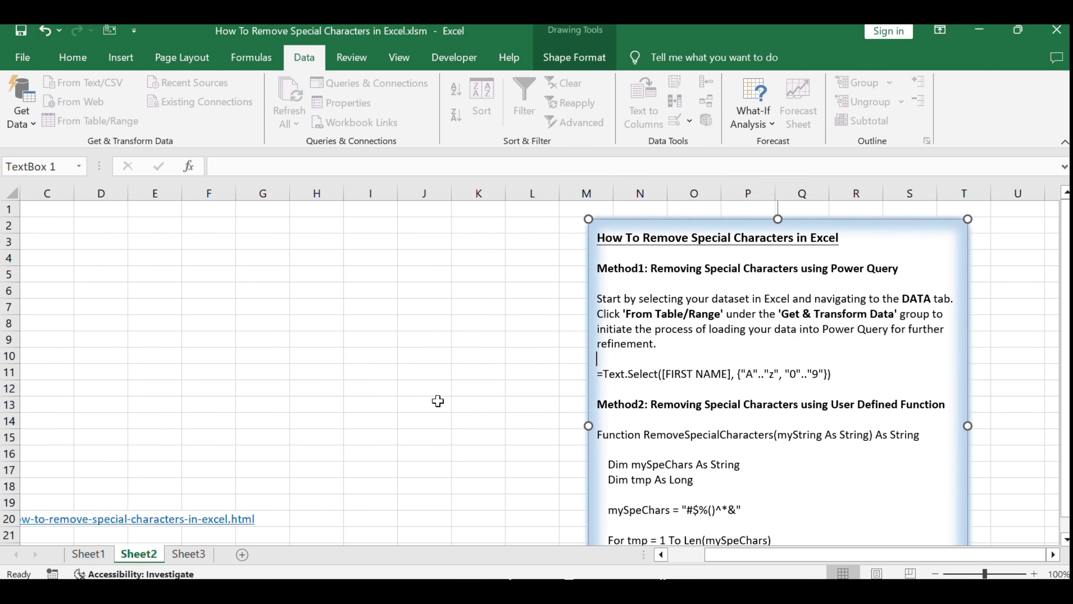
{"action": "left_click", "coordinate": [438, 401]}
{"action": "left_click_drag", "start_coordinate": [329, 419], "coordinate": [10, 418]}
{"action": "left_click", "coordinate": [318, 390]}
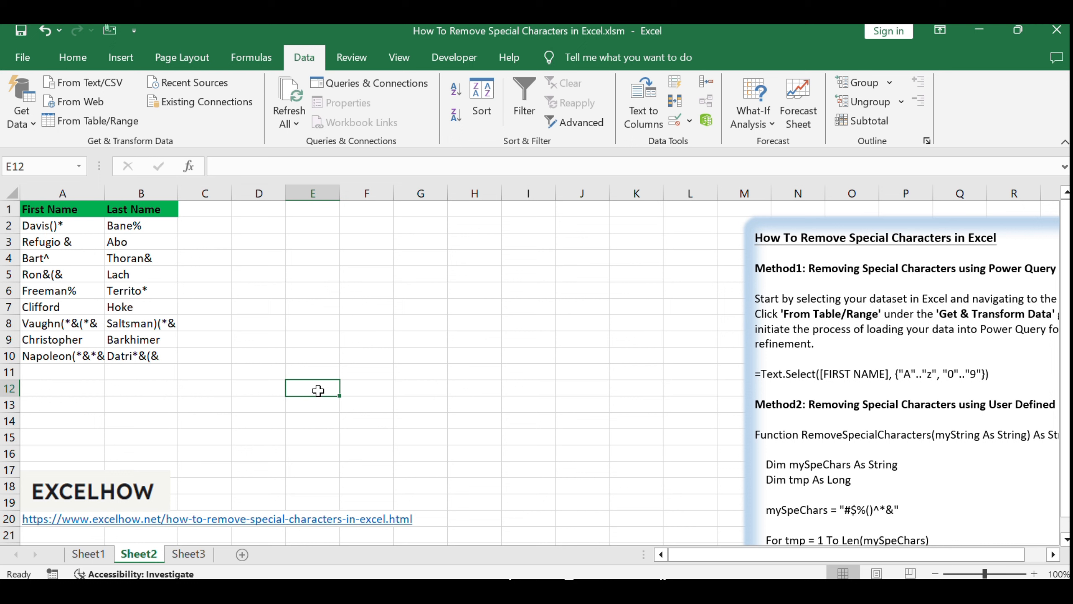
{"action": "left_click", "coordinate": [279, 290]}
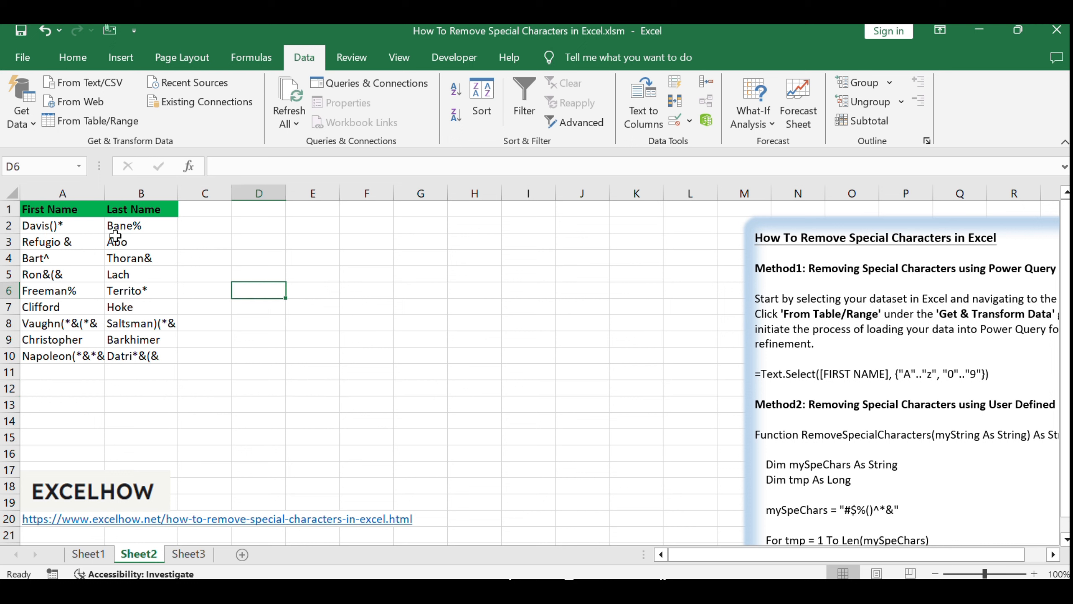
Load the range A1:B10 into the Power Query Editor as a table with headers
{"action": "left_click_drag", "start_coordinate": [56, 214], "coordinate": [160, 356]}
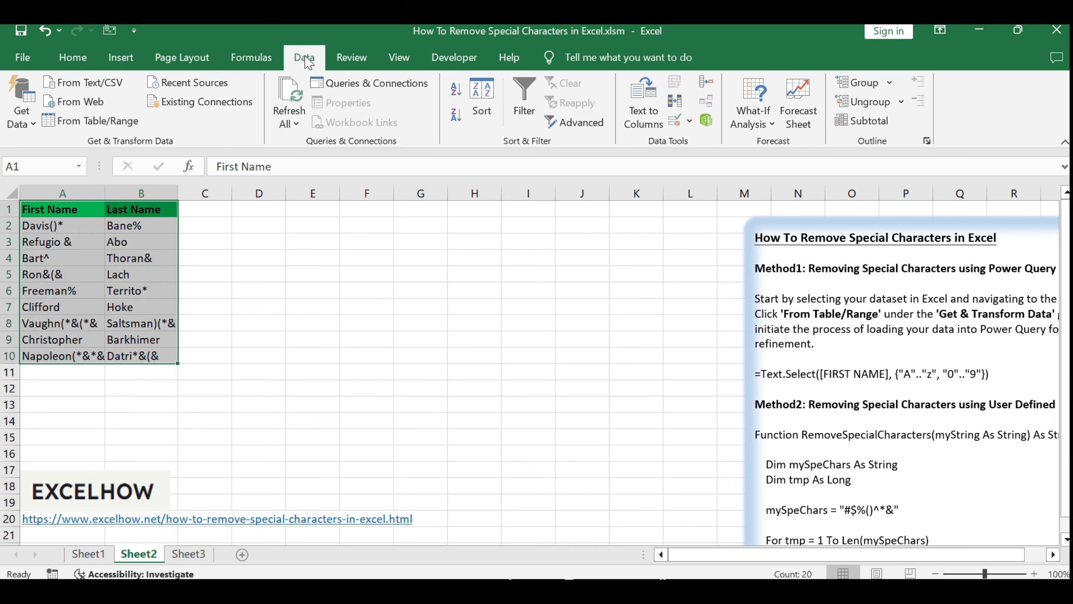
{"action": "left_click", "coordinate": [129, 120]}
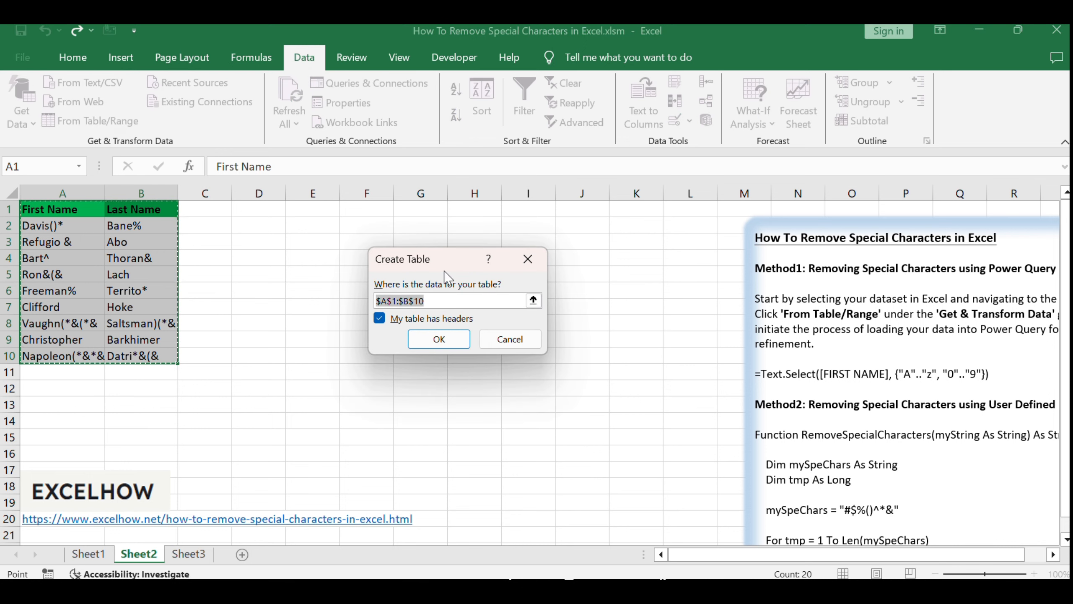
{"action": "left_click_drag", "start_coordinate": [403, 239], "coordinate": [395, 237]}
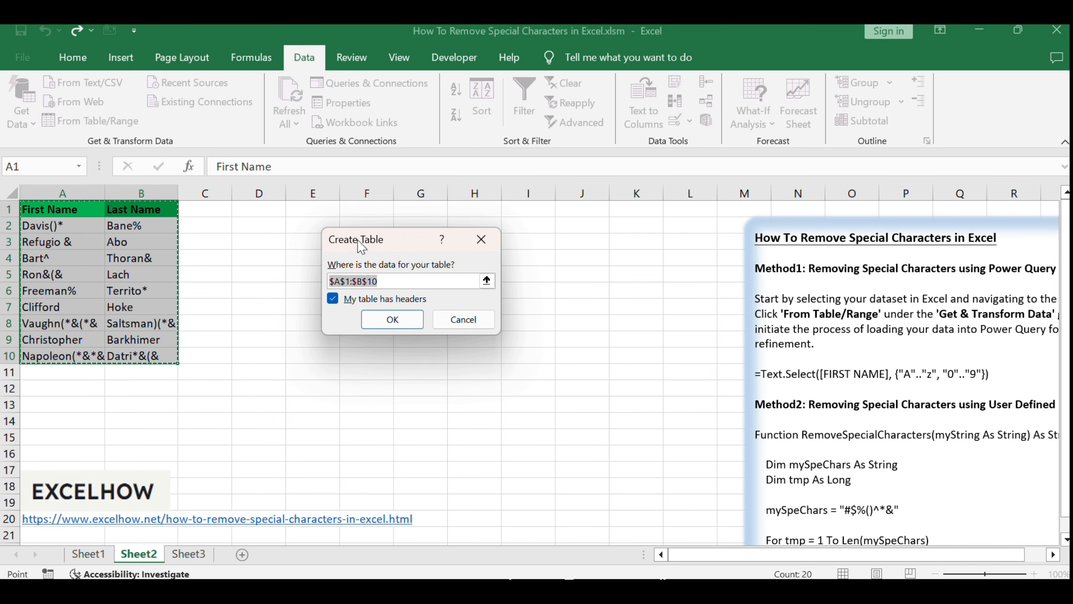
{"action": "key", "text": "Return"}
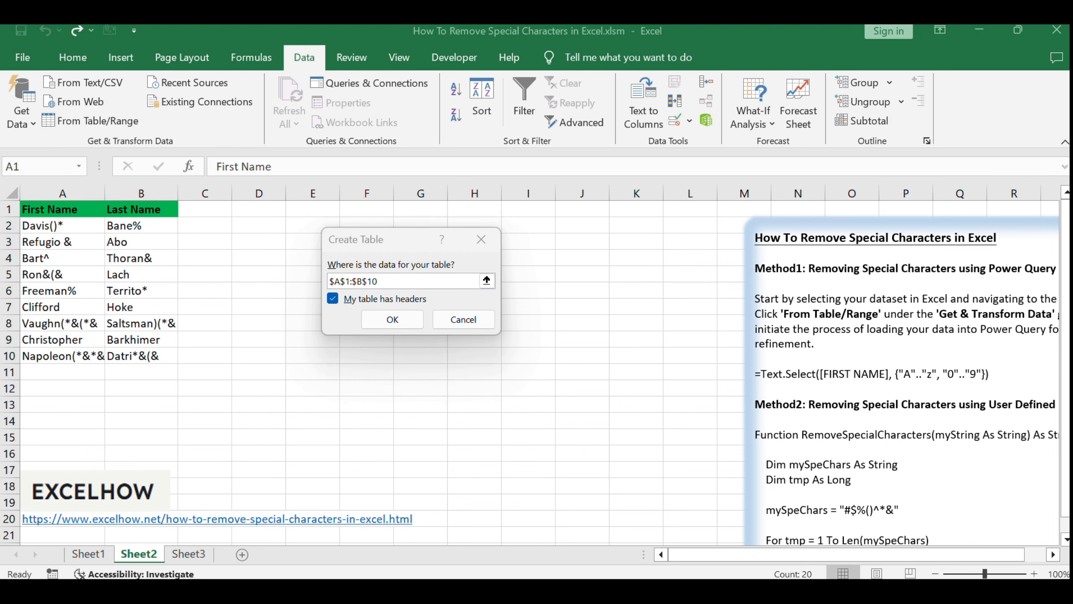
{"action": "left_click", "coordinate": [404, 245]}
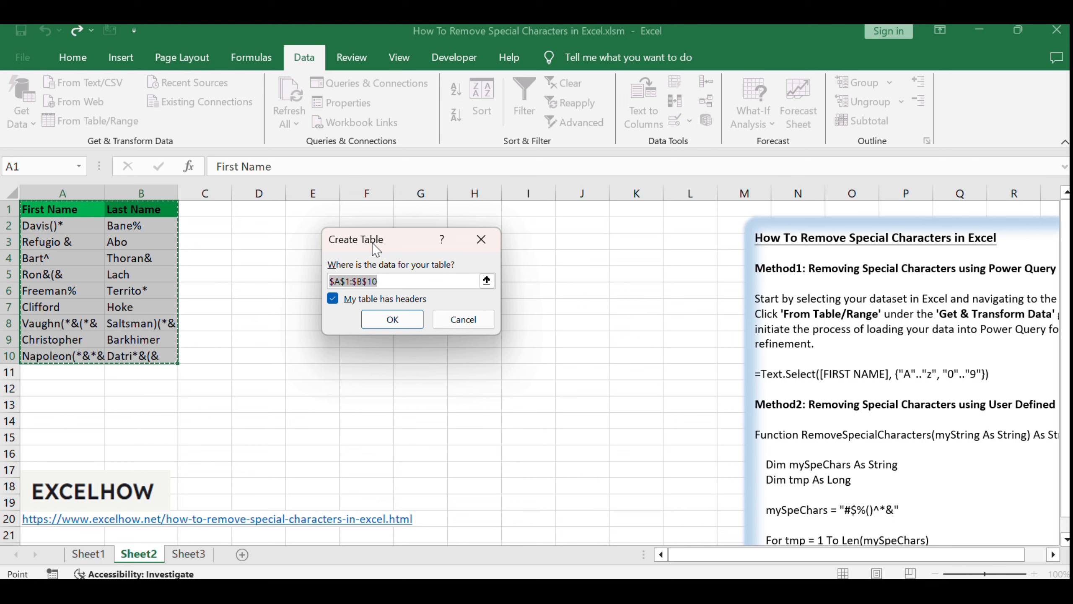
{"action": "left_click", "coordinate": [360, 301]}
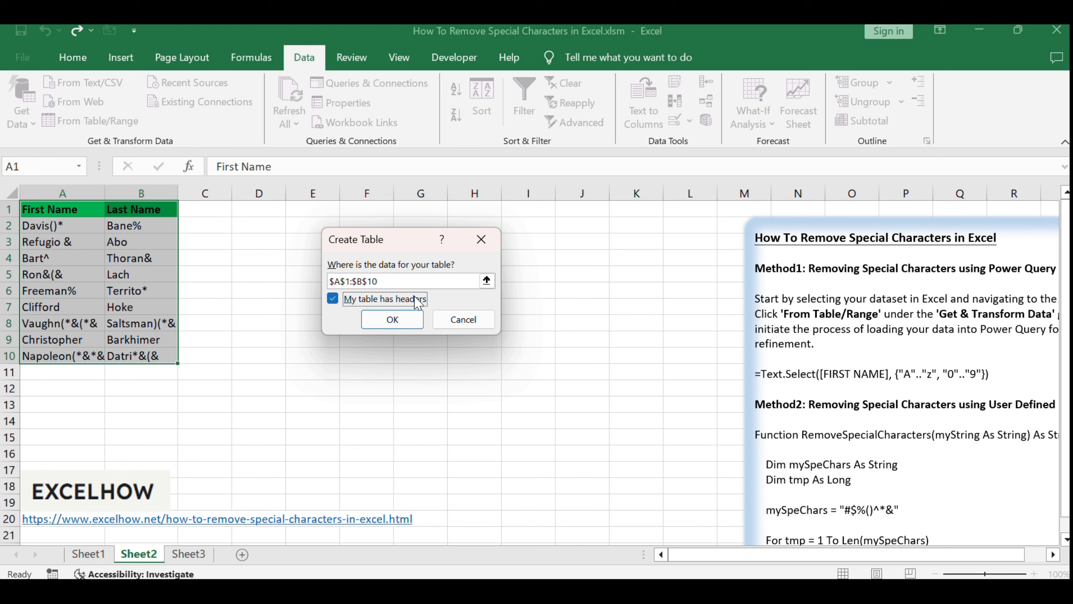
{"action": "left_click", "coordinate": [393, 320]}
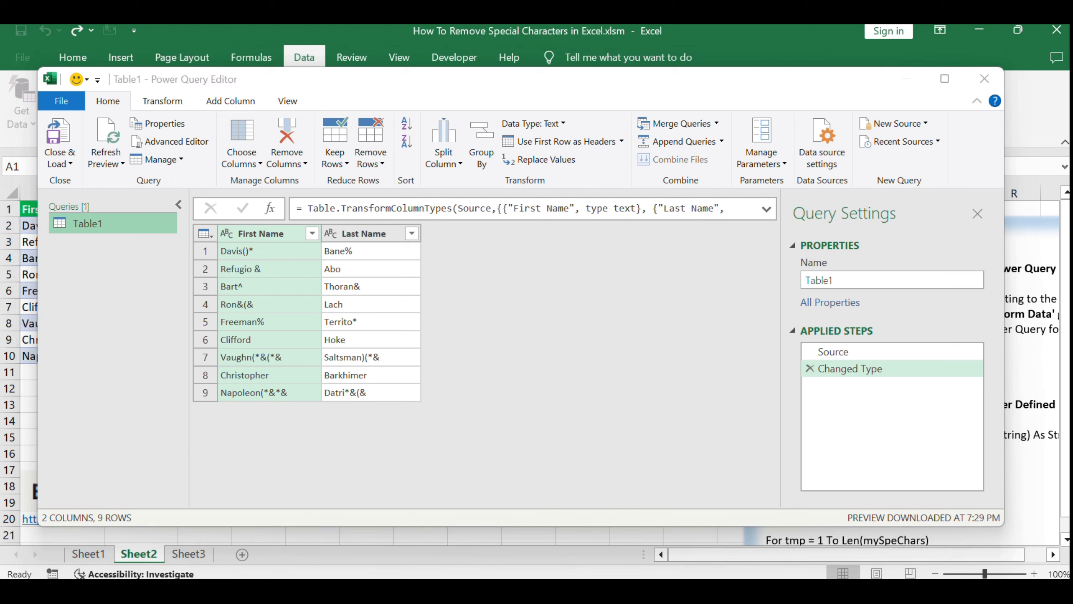
Start a custom column in the Table1 query and name it "without special characters"
{"action": "left_click", "coordinate": [317, 80]}
{"action": "left_click", "coordinate": [231, 103]}
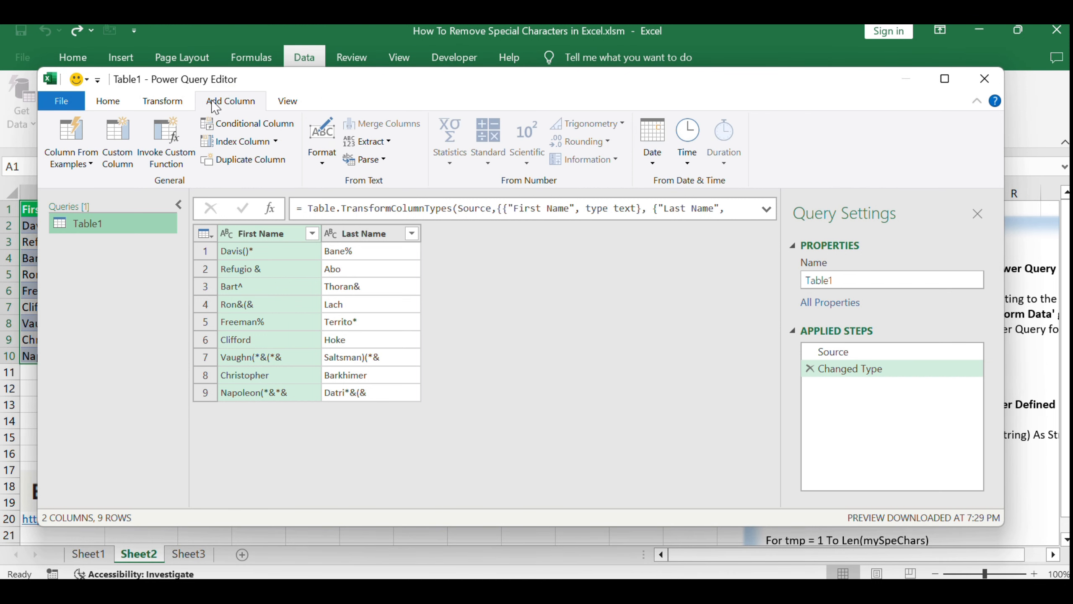
{"action": "left_click", "coordinate": [121, 156]}
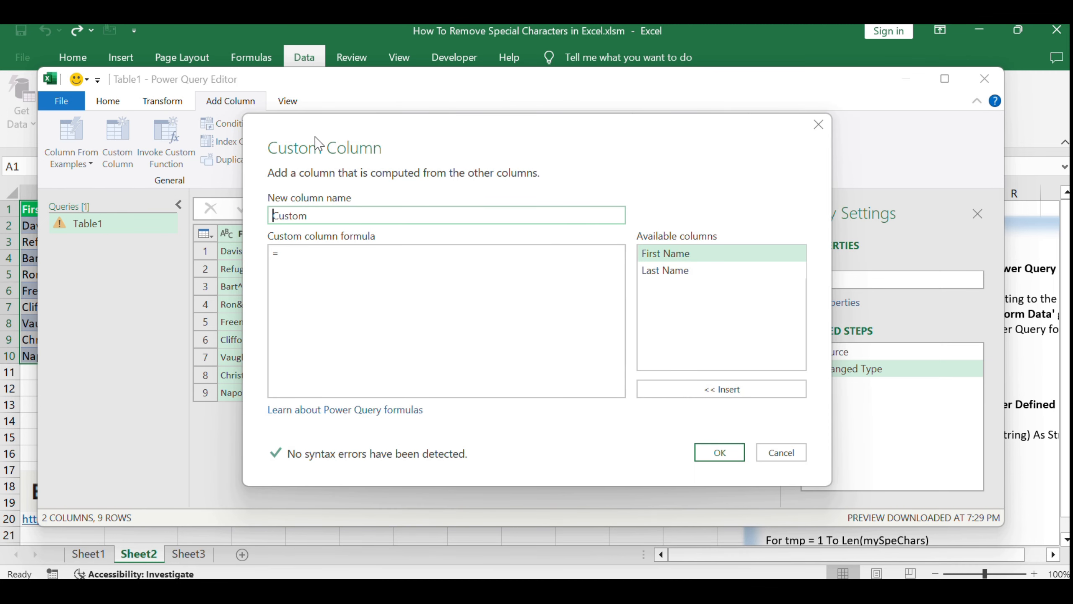
{"action": "left_click_drag", "start_coordinate": [331, 122], "coordinate": [339, 108]}
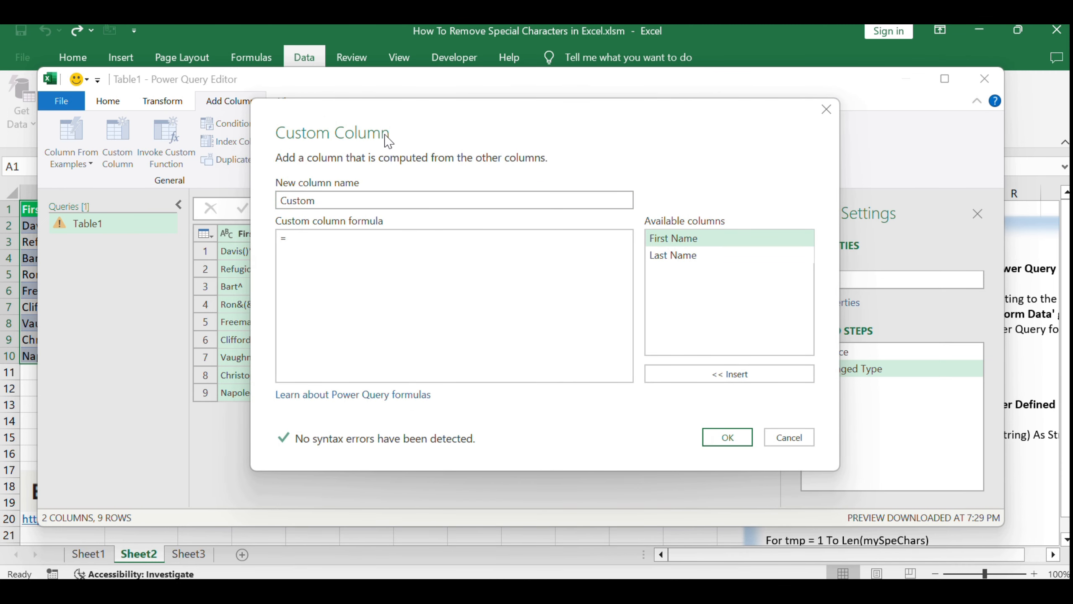
{"action": "type", "text": "without special characters"}
{"action": "key", "text": "Tab"}
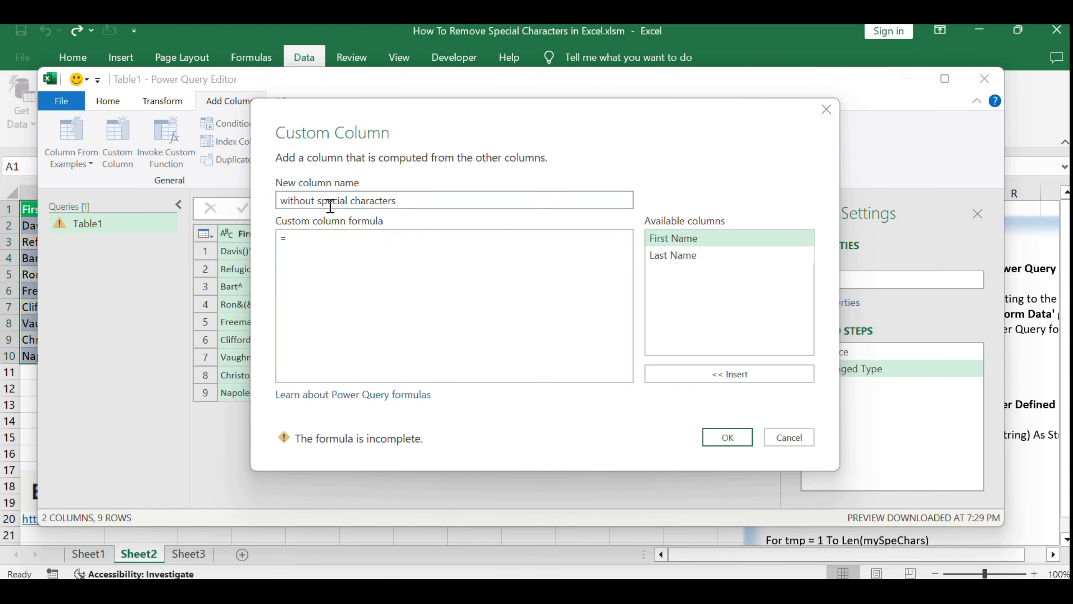
{"action": "left_click_drag", "start_coordinate": [286, 200], "coordinate": [263, 202]}
{"action": "left_click", "coordinate": [407, 199]}
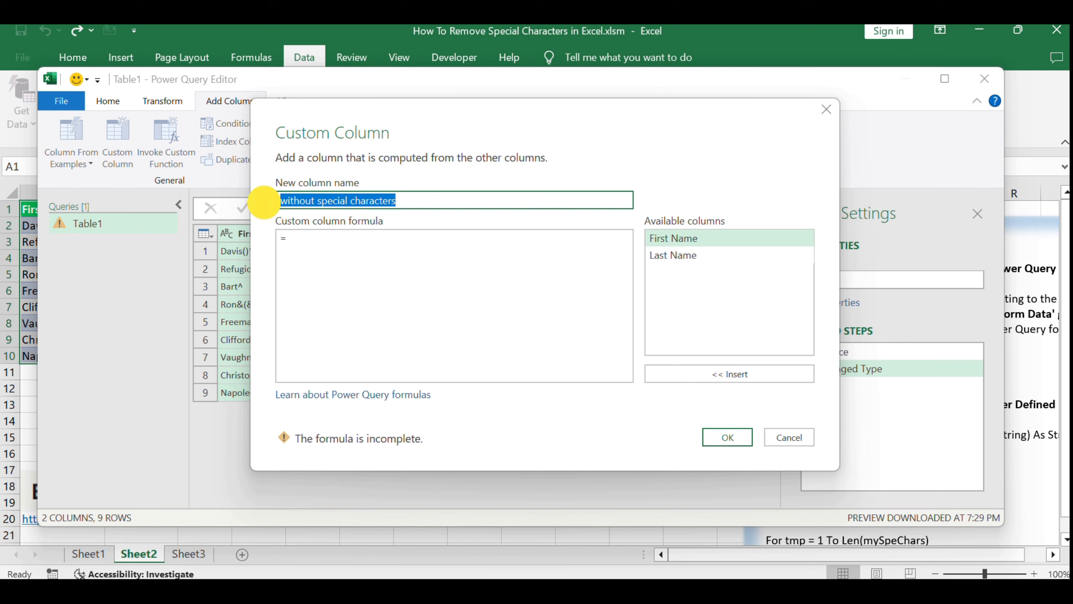
Create the custom column with the formula =Text.Select([First Name], {"A".."z", "0".."9"})
{"action": "left_click", "coordinate": [313, 239]}
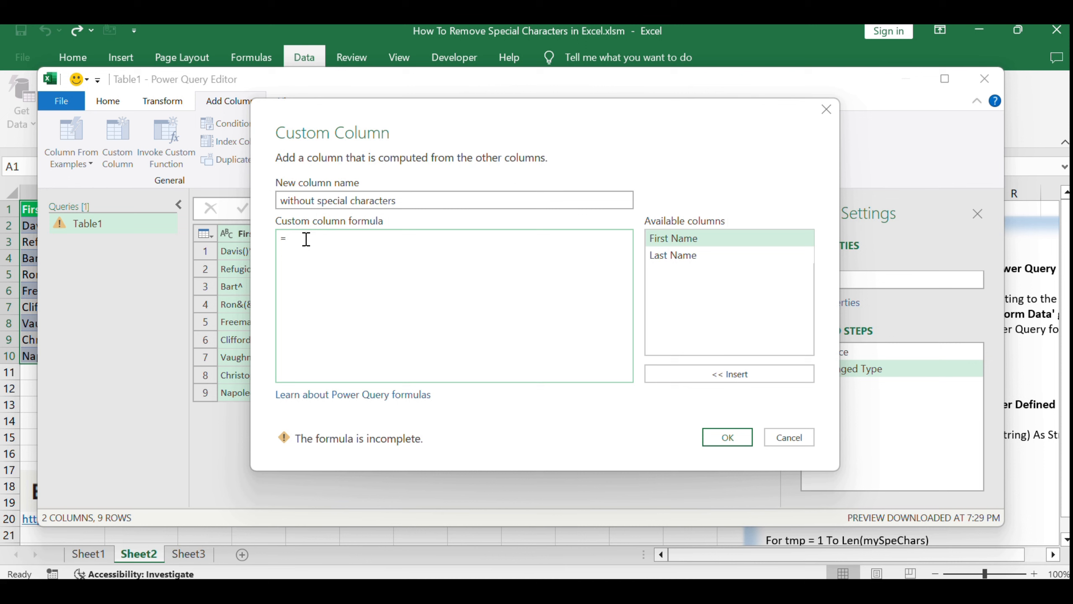
{"action": "type", "text": "=Text.Select([FIRST NAME], {\"A\"..\"z\", \"0\"..\"9\"})"}
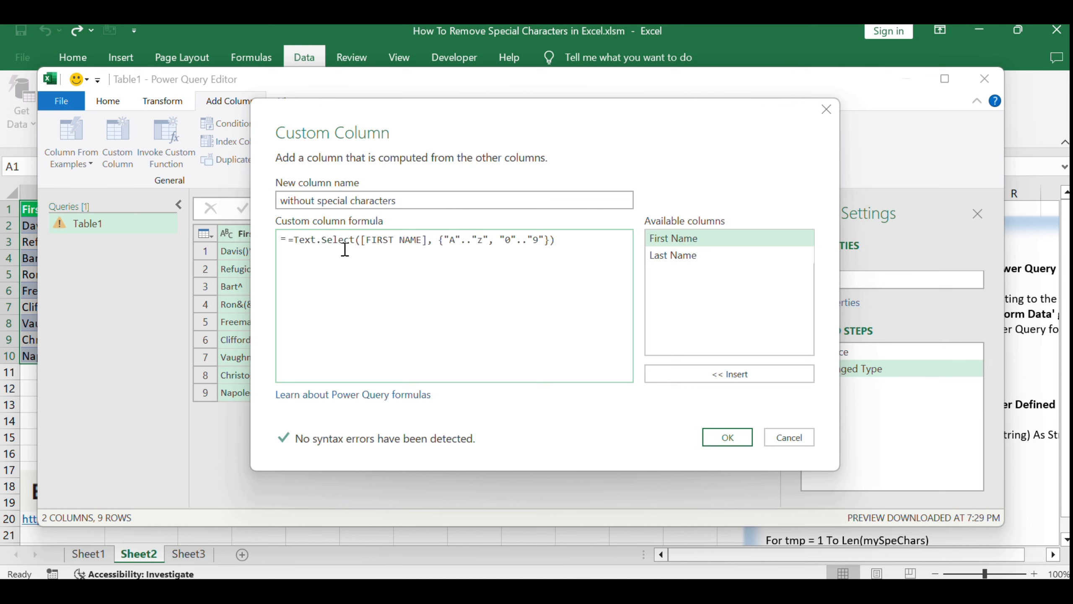
{"action": "key", "text": "Delete"}
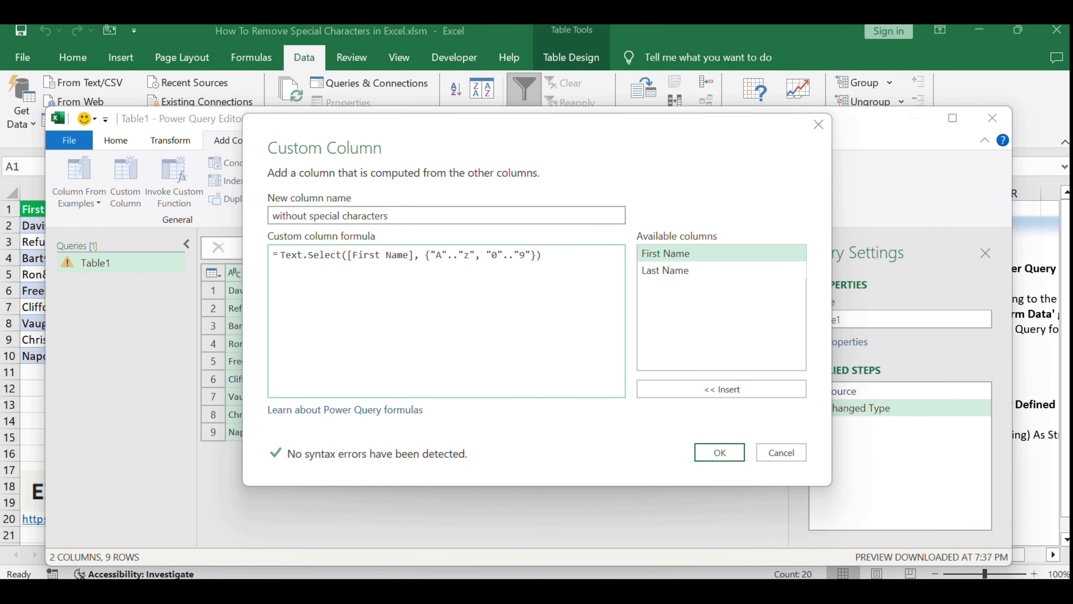
{"action": "left_click", "coordinate": [546, 136]}
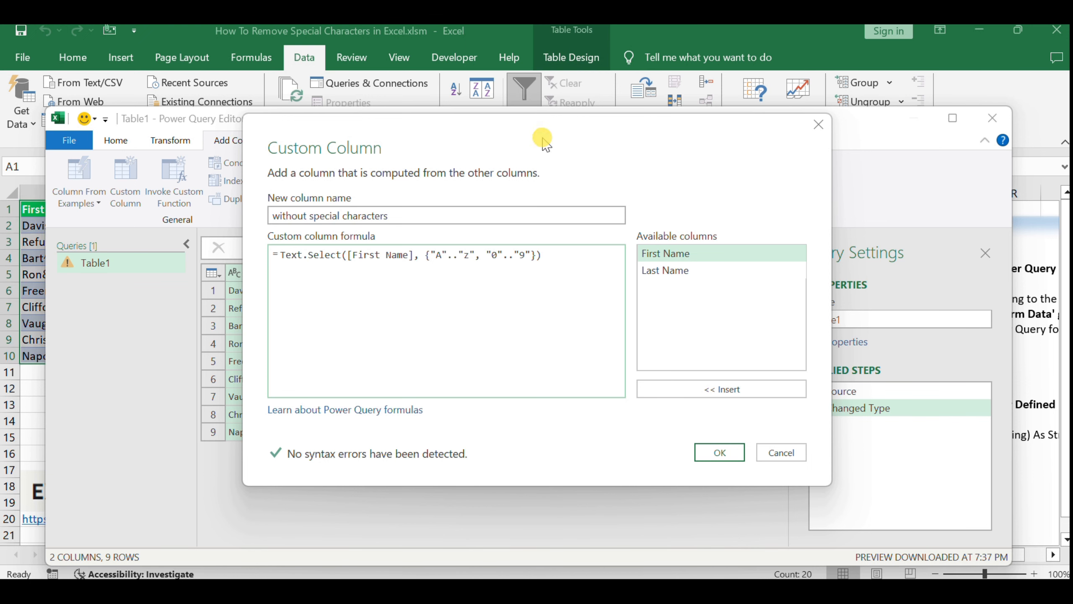
{"action": "left_click_drag", "start_coordinate": [541, 255], "coordinate": [452, 266]}
{"action": "left_click", "coordinate": [501, 280]}
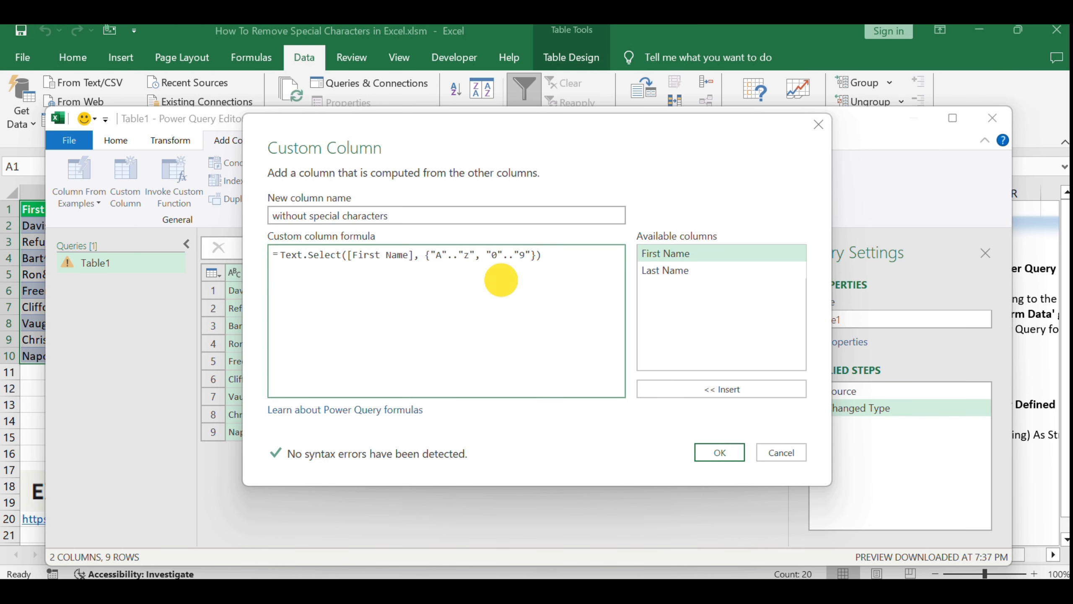
{"action": "left_click", "coordinate": [734, 456]}
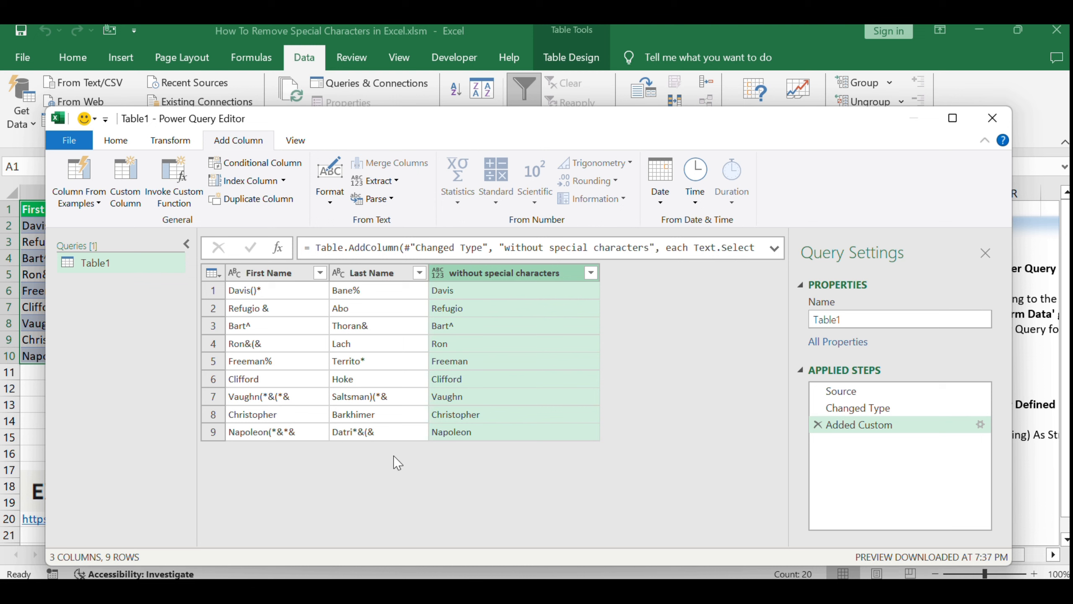
Close the query editor, load the query result into a new worksheet and check its "without special characters" column
{"action": "left_click", "coordinate": [498, 391]}
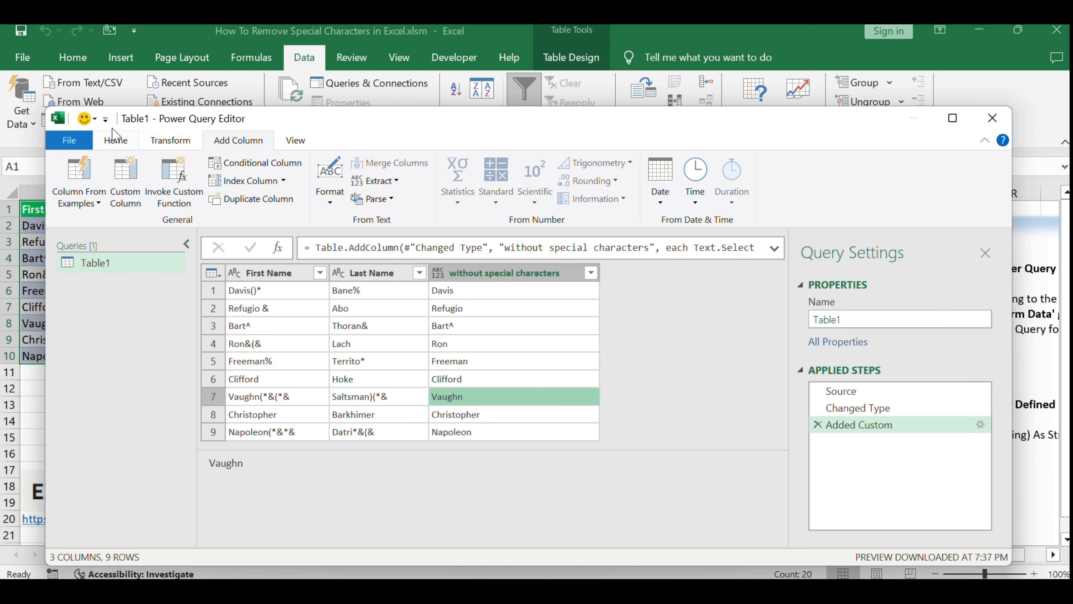
{"action": "left_click", "coordinate": [69, 140]}
{"action": "left_click", "coordinate": [98, 176]}
{"action": "left_click", "coordinate": [236, 210]}
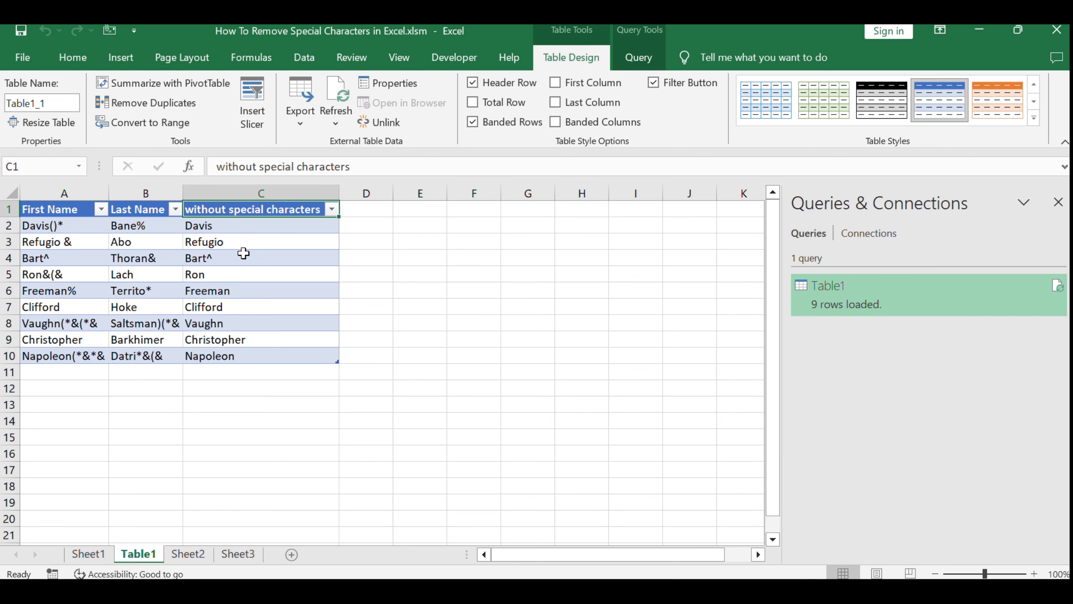
{"action": "left_click", "coordinate": [235, 355]}
{"action": "left_click_drag", "start_coordinate": [260, 234], "coordinate": [259, 339]}
{"action": "left_click", "coordinate": [423, 368]}
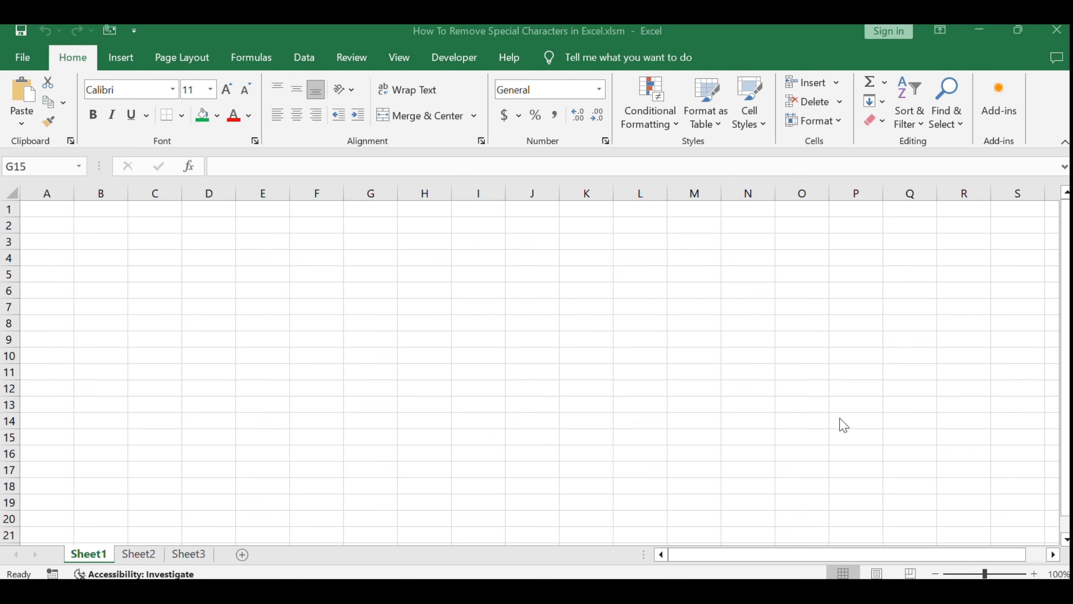
Go to Sheet2, read the Method2 notes on the user defined function and open the sheet's VBA code window
{"action": "left_click", "coordinate": [140, 553]}
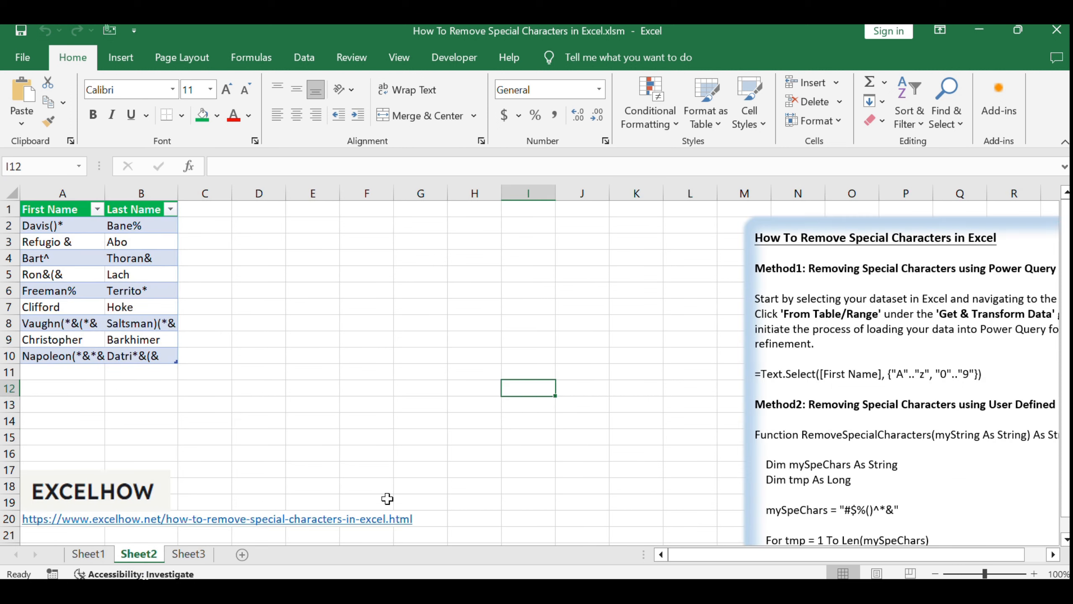
{"action": "left_click", "coordinate": [841, 442]}
{"action": "left_click_drag", "start_coordinate": [863, 404], "coordinate": [1055, 405]}
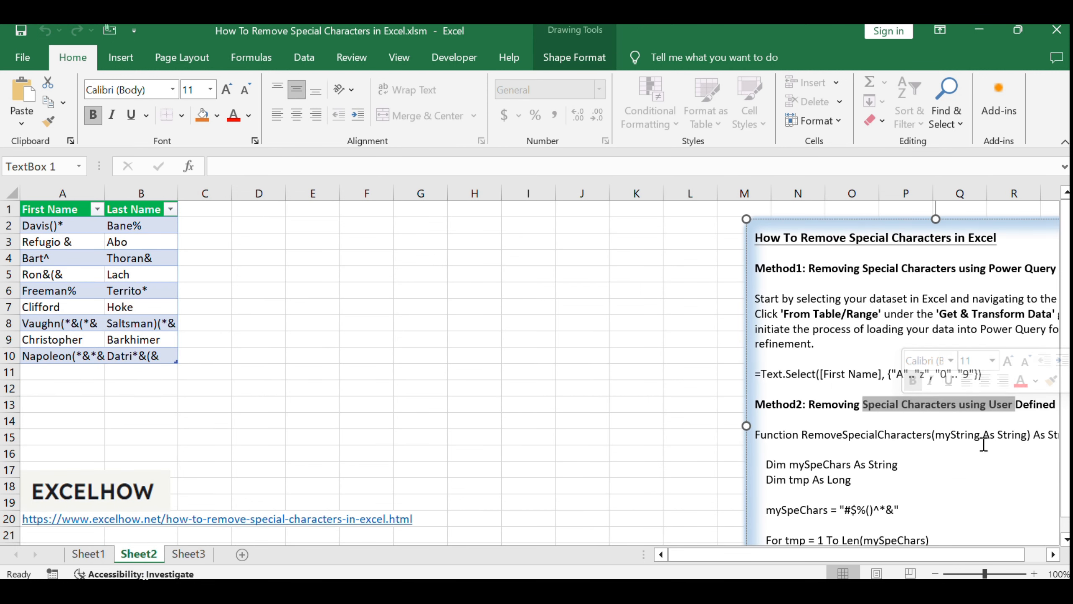
{"action": "left_click", "coordinate": [982, 439]}
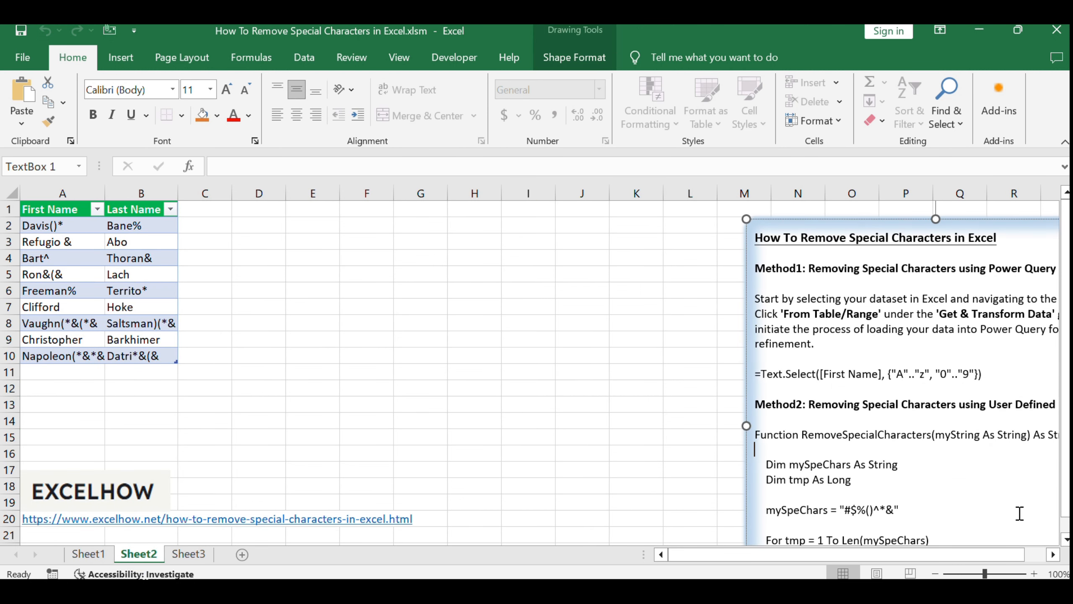
{"action": "left_click", "coordinate": [47, 473]}
{"action": "right_click", "coordinate": [129, 552]}
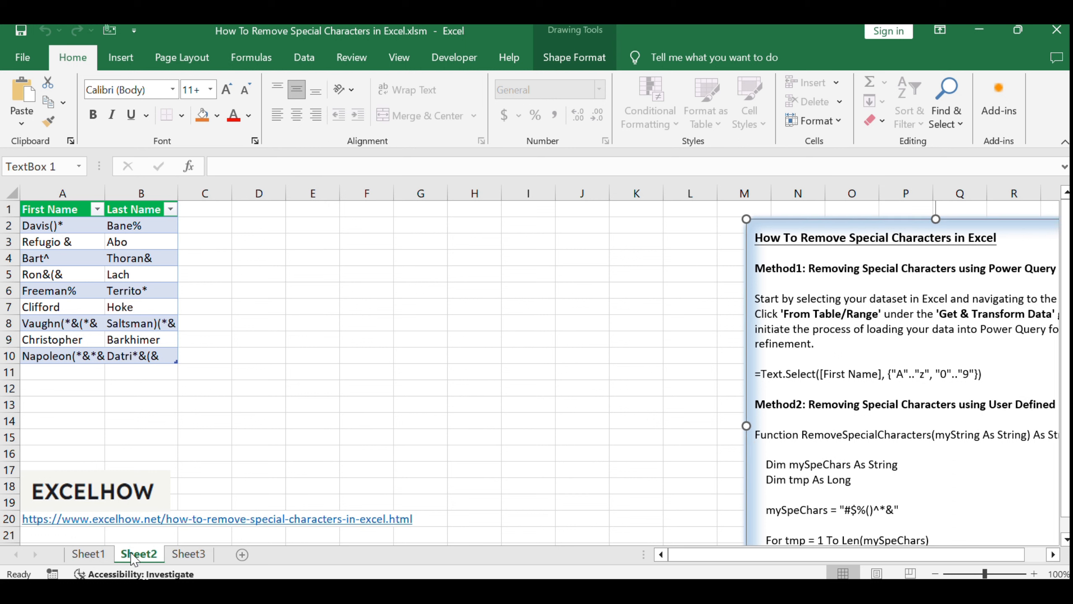
{"action": "right_click", "coordinate": [135, 556]}
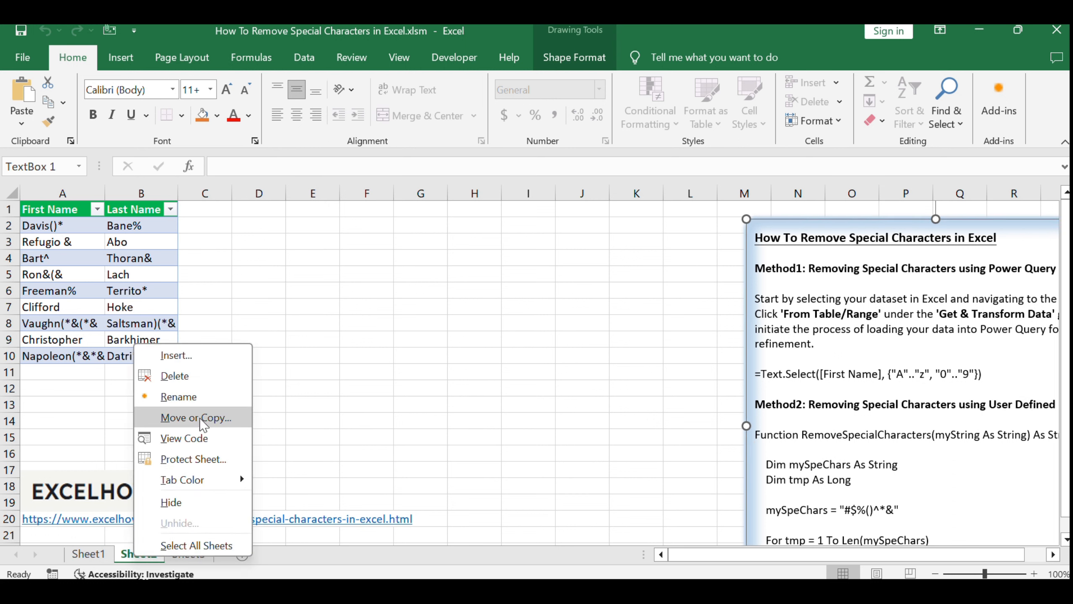
{"action": "left_click", "coordinate": [177, 437]}
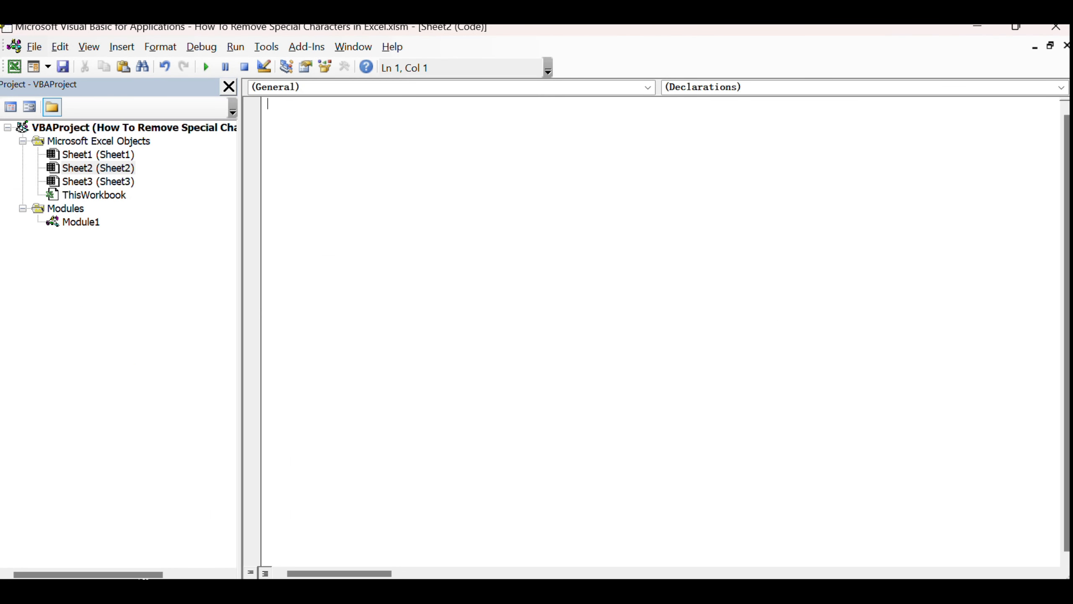
Add a RemoveSpecialCharacters(myString As String) function that strips #$%()^*& to the Sheet2 code, save it and return to the worksheet
{"action": "left_click", "coordinate": [479, 320]}
{"action": "type", "text": "Function RemoveSpecialCharacters(myString As String) As String      Dim mySpeChars As String     Dim tmp As Long      mySpeChars = \"#$%()^*&\"      For tmp = 1 To Len(mySpeChars)         myString = Replace$(myString, Mid$(mySpeChars, tmp, 1), \"\")     Next      RemoveSpecialCharacters = myString End Function"}
{"action": "key", "text": "ctrl+a"}
{"action": "left_click", "coordinate": [462, 264]}
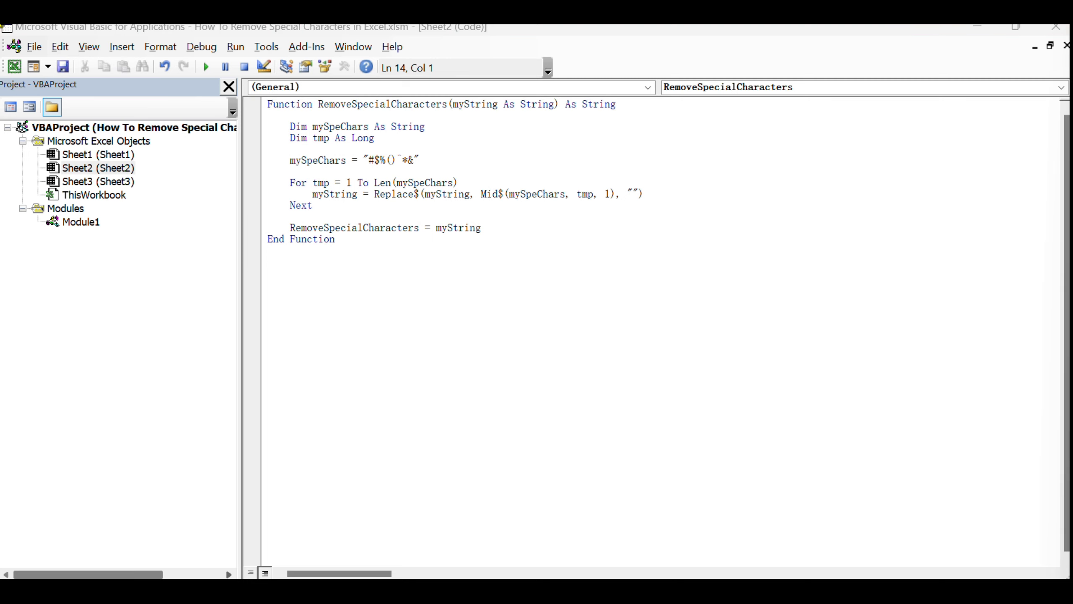
{"action": "left_click", "coordinate": [359, 333]}
{"action": "left_click", "coordinate": [60, 66]}
{"action": "left_click", "coordinate": [1056, 27]}
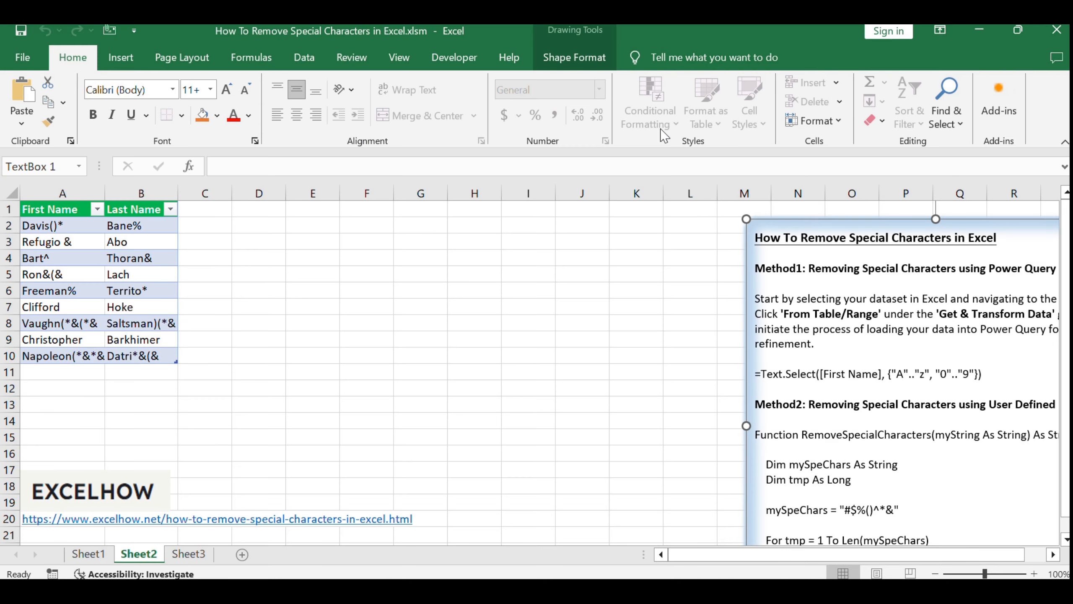
Enter =RemoveSpecialCharacters(A2) in cell C2 beside the names table
{"action": "left_click", "coordinate": [211, 226]}
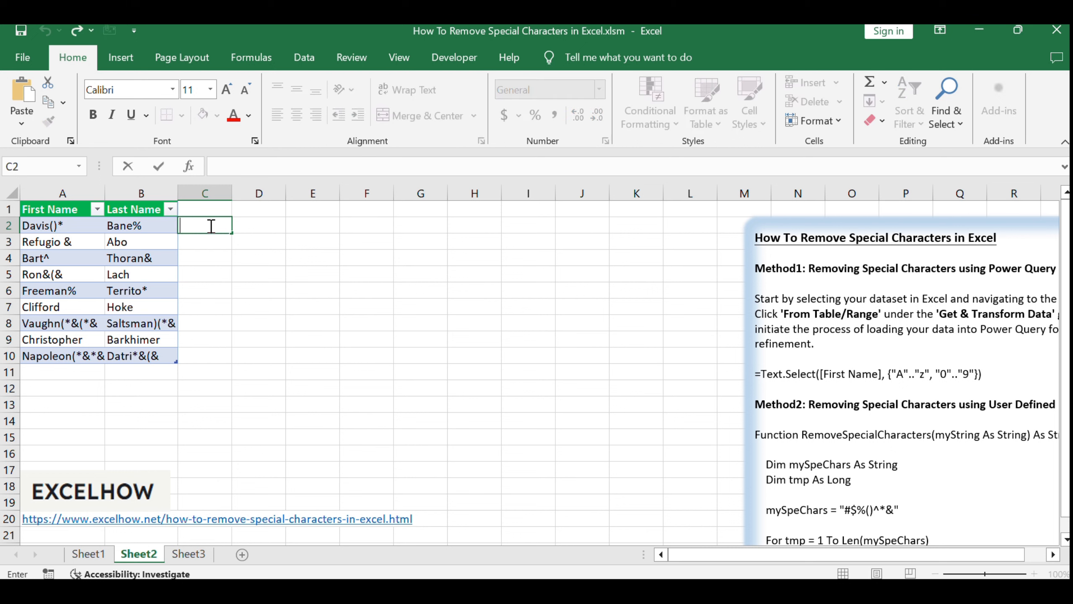
{"action": "type", "text": "=RemoveSpecialCharacters(A2)"}
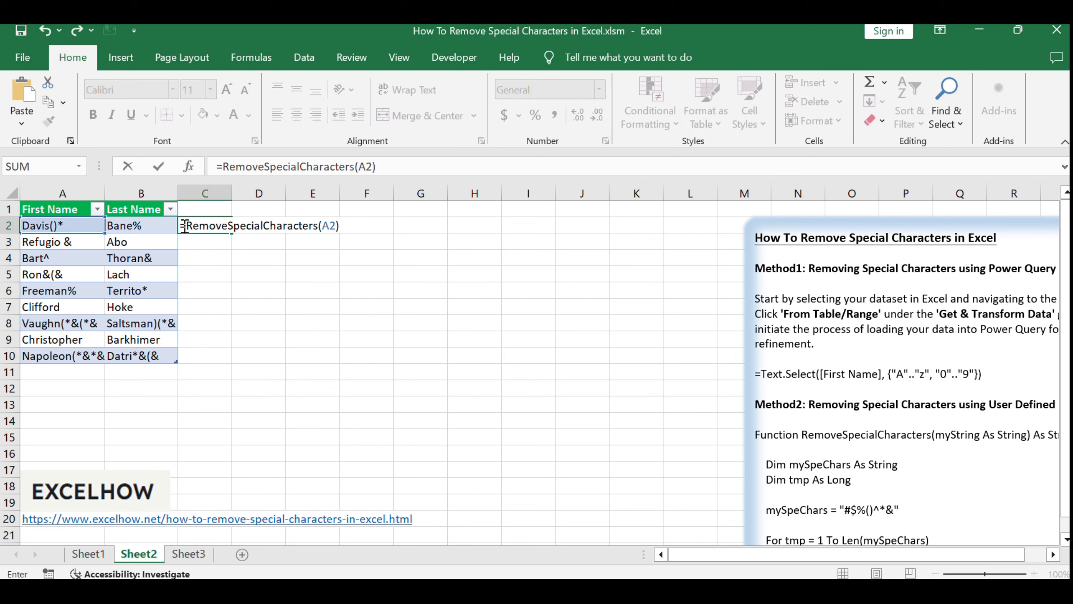
{"action": "left_click", "coordinate": [330, 226]}
{"action": "key", "text": "Return"}
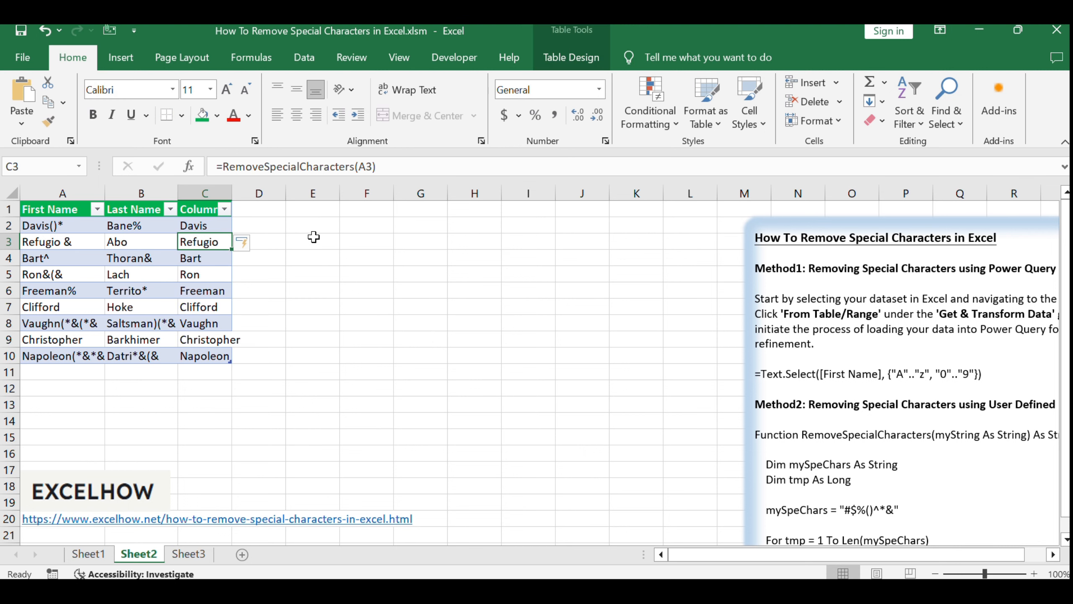
Examine the cleaned first names in column C against the original entries in column A
{"action": "left_click", "coordinate": [223, 223]}
{"action": "left_click", "coordinate": [214, 240]}
{"action": "left_click", "coordinate": [213, 257]}
{"action": "left_click", "coordinate": [209, 294]}
{"action": "left_click", "coordinate": [210, 322]}
{"action": "left_click", "coordinate": [211, 345]}
{"action": "left_click", "coordinate": [215, 225]}
{"action": "left_click", "coordinate": [211, 241]}
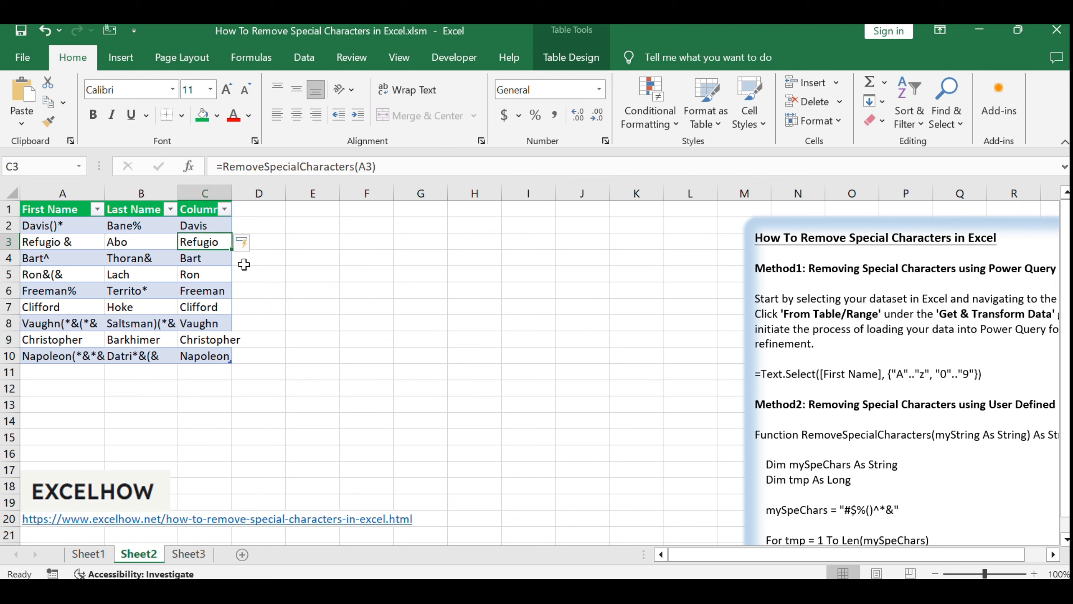